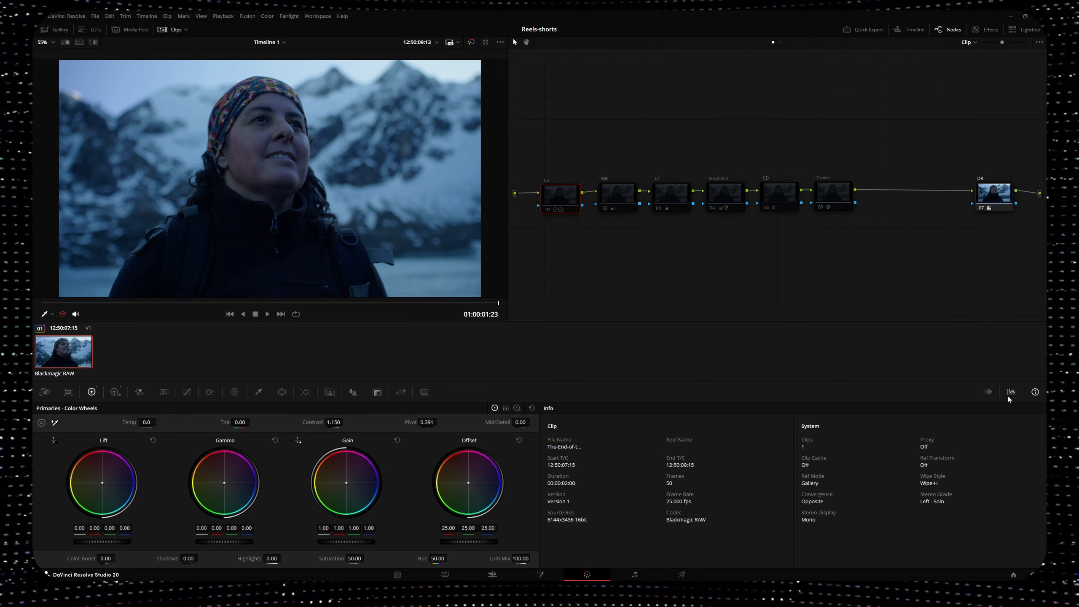
Step: Display the vectorscope and enable the CS node, with its HDR color wheels shown
left_click(1013, 399)
left_click_drag(559, 200, 557, 199)
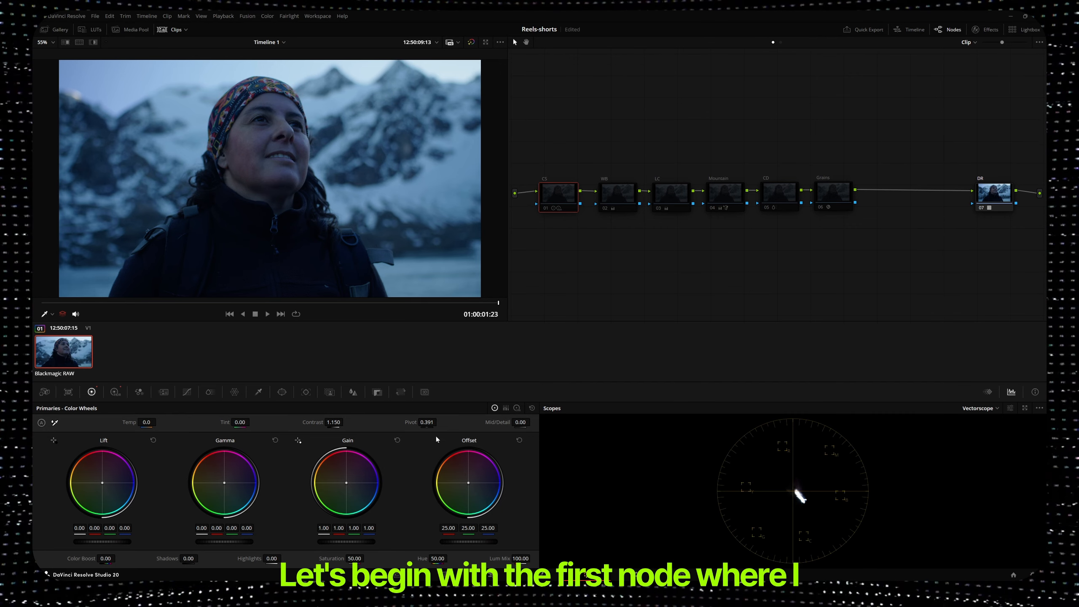
left_click(115, 392)
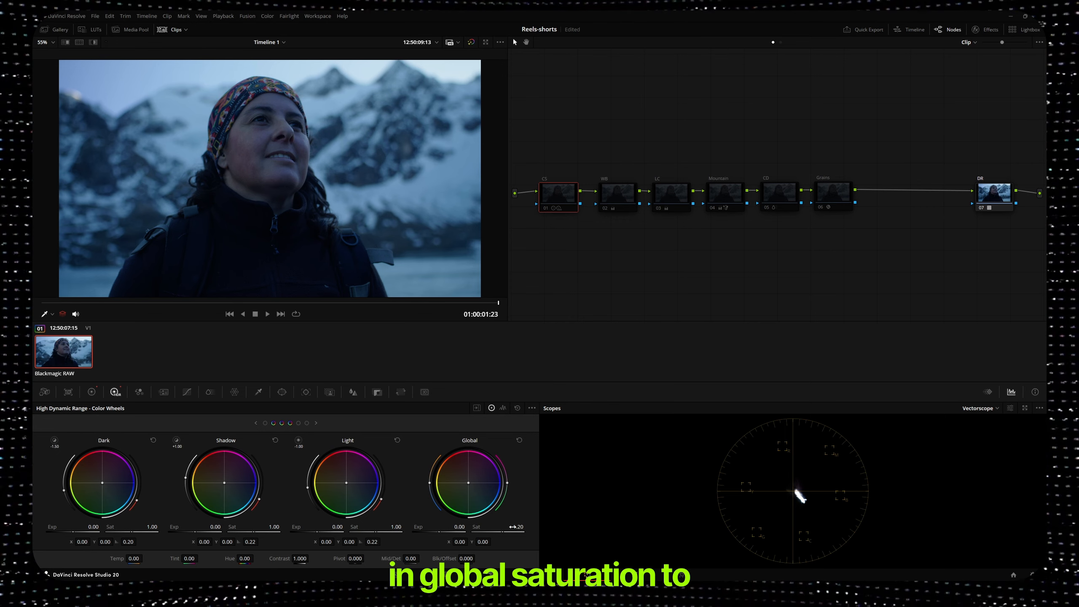
left_click(546, 208)
Step: Enable the WB node and the LC node, with the Primaries color wheels shown
left_click(619, 197)
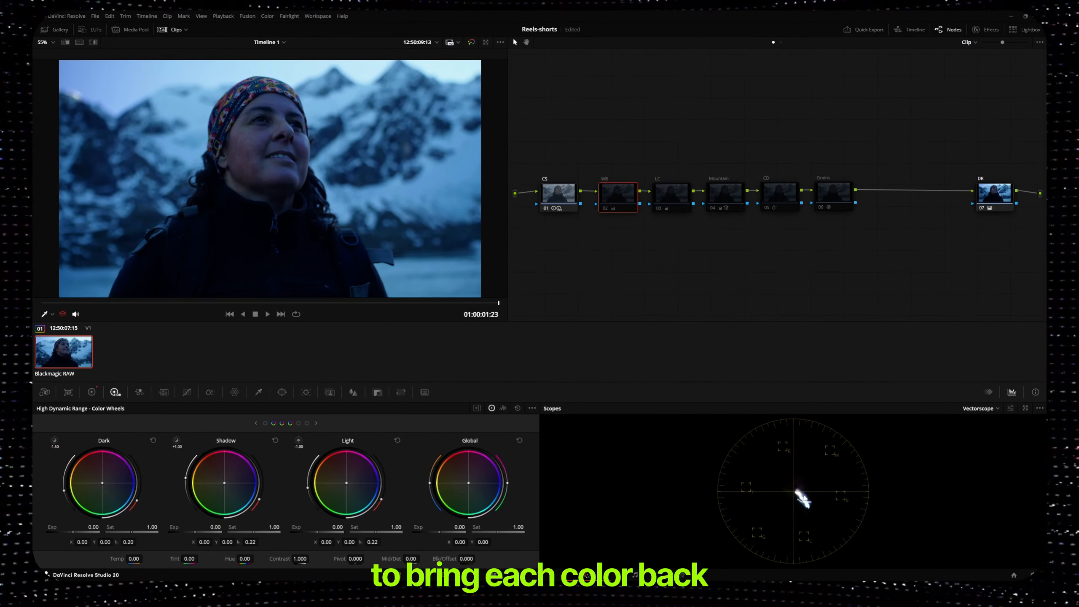
left_click(92, 392)
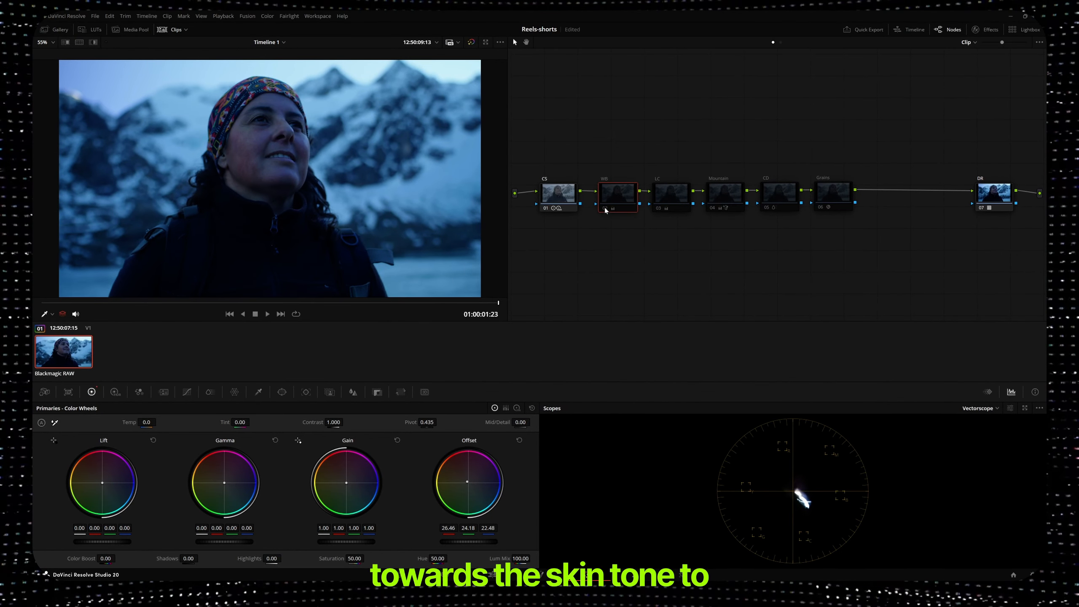
left_click(604, 208)
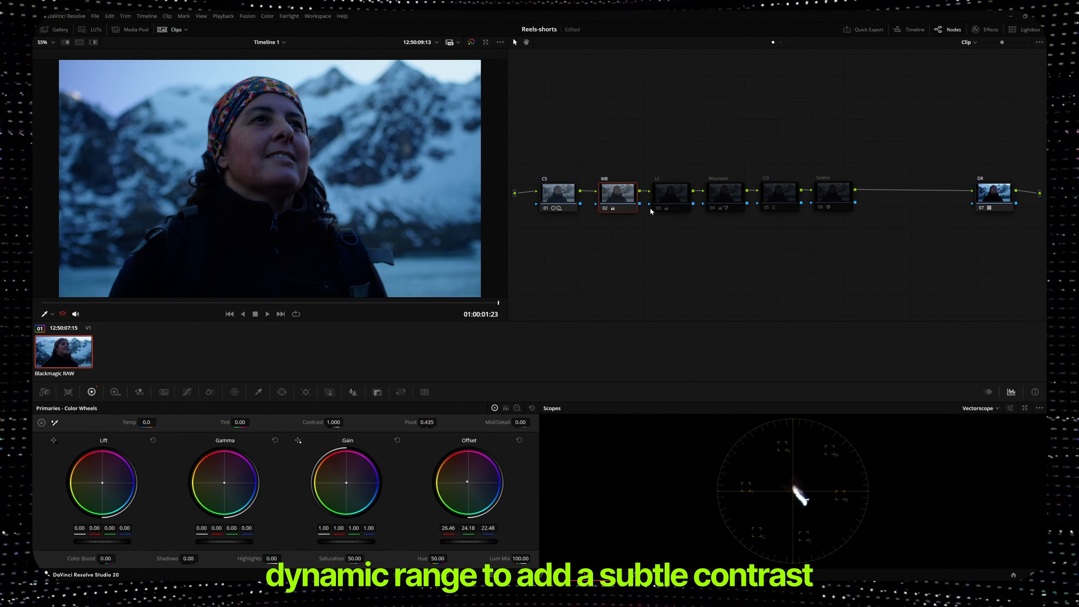
left_click(875, 284)
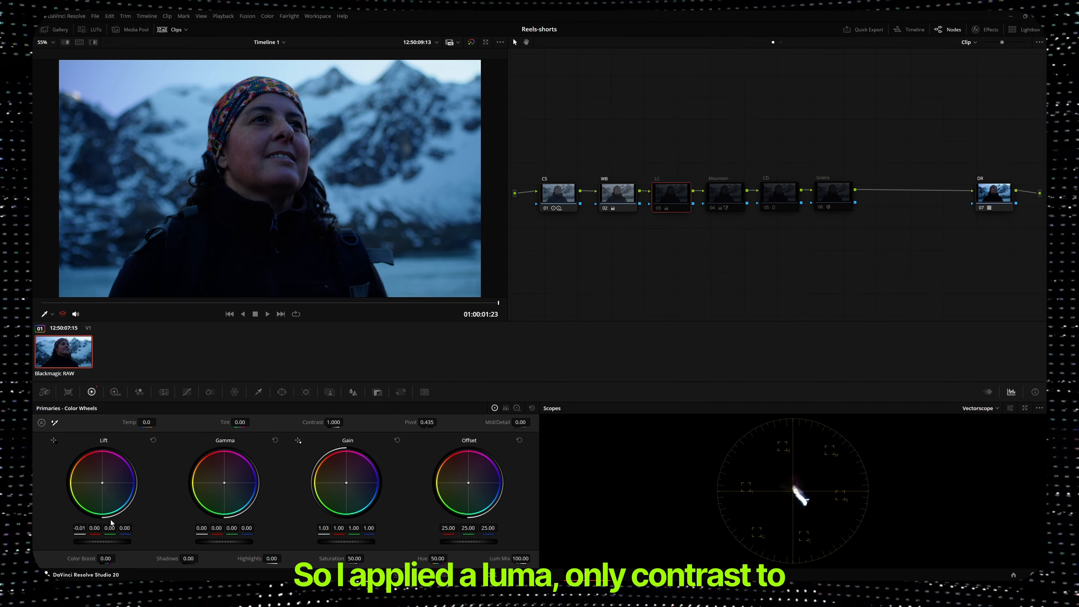
left_click(657, 210)
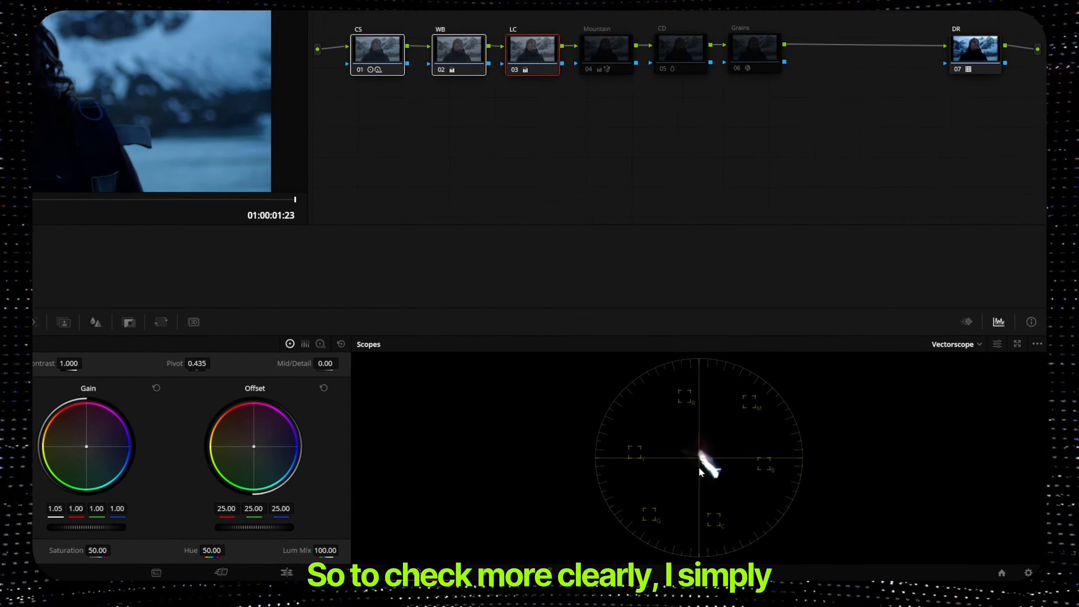
Step: Inspect the vectorscope trace with 2x zoom turned on, and turn that zoom off again
left_click(996, 344)
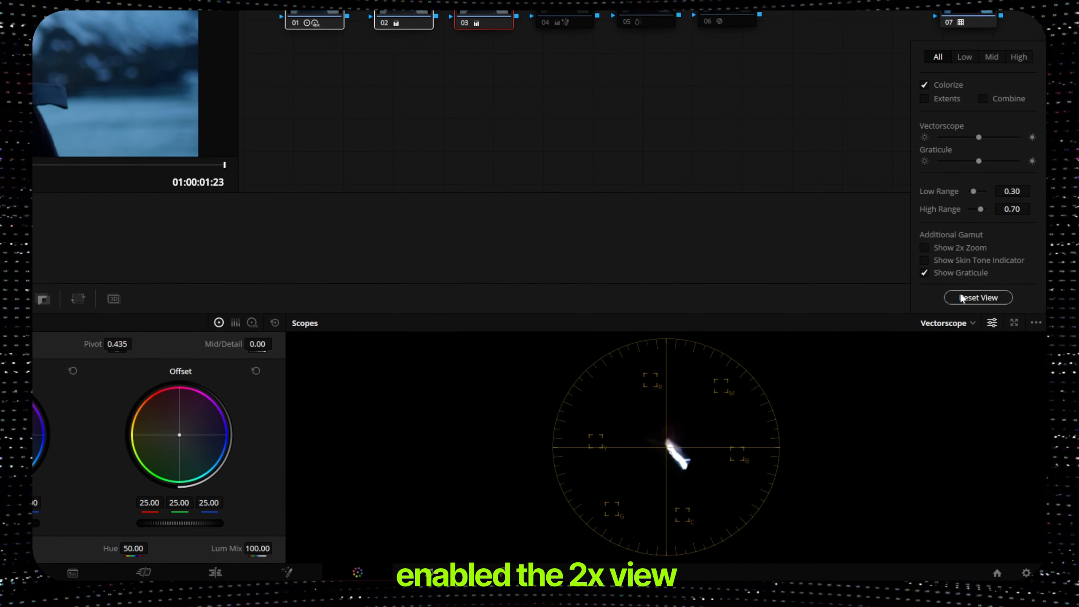
left_click(924, 247)
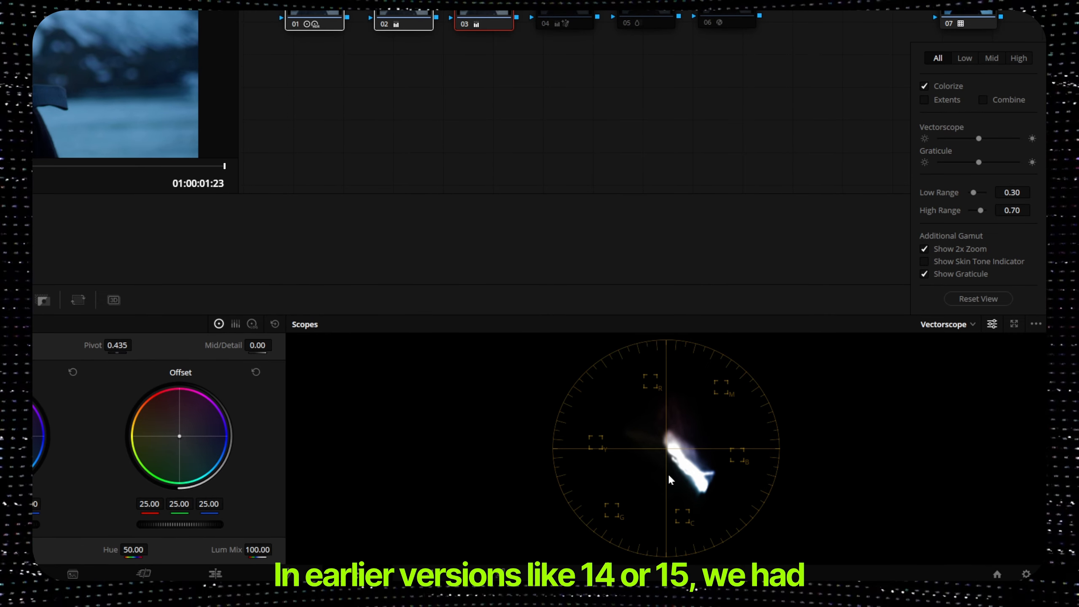
left_click(924, 249)
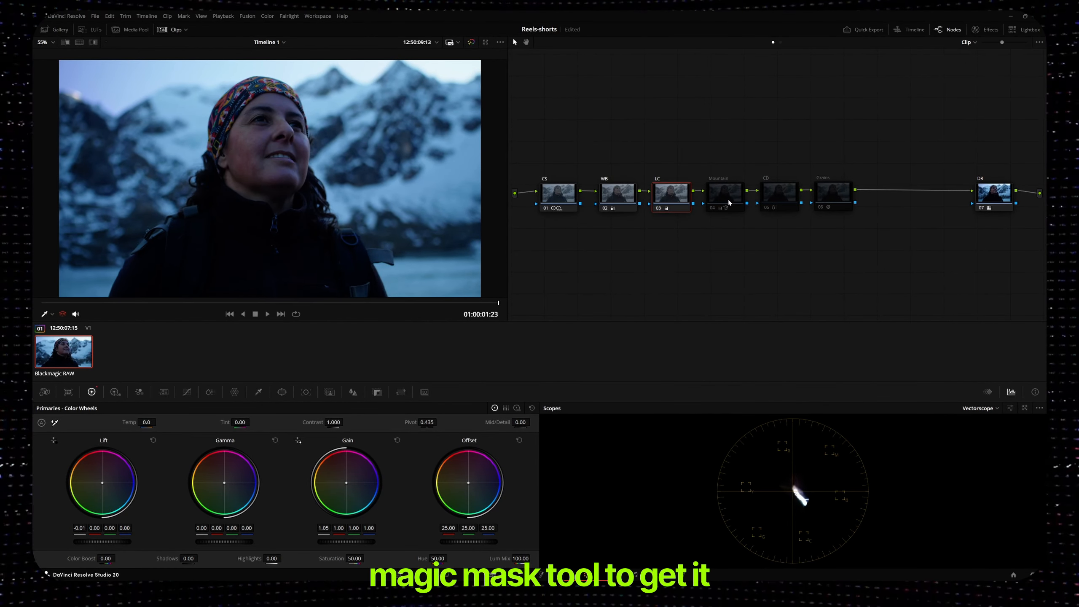
Step: Enable the Mountain node, with its Magic Mask settings shown
left_click(728, 200)
left_click(329, 391)
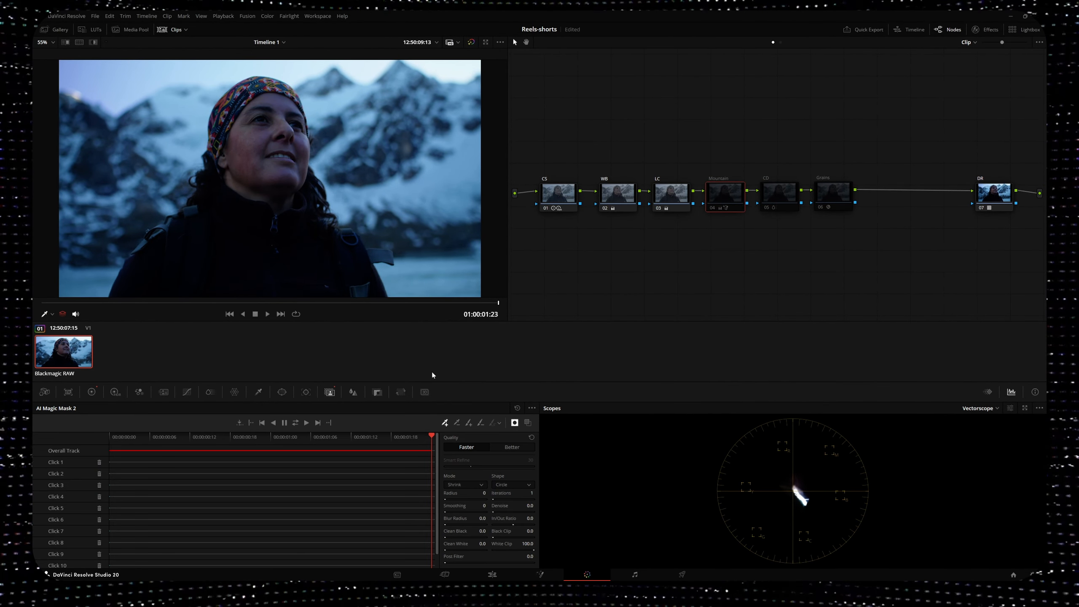
left_click(713, 208)
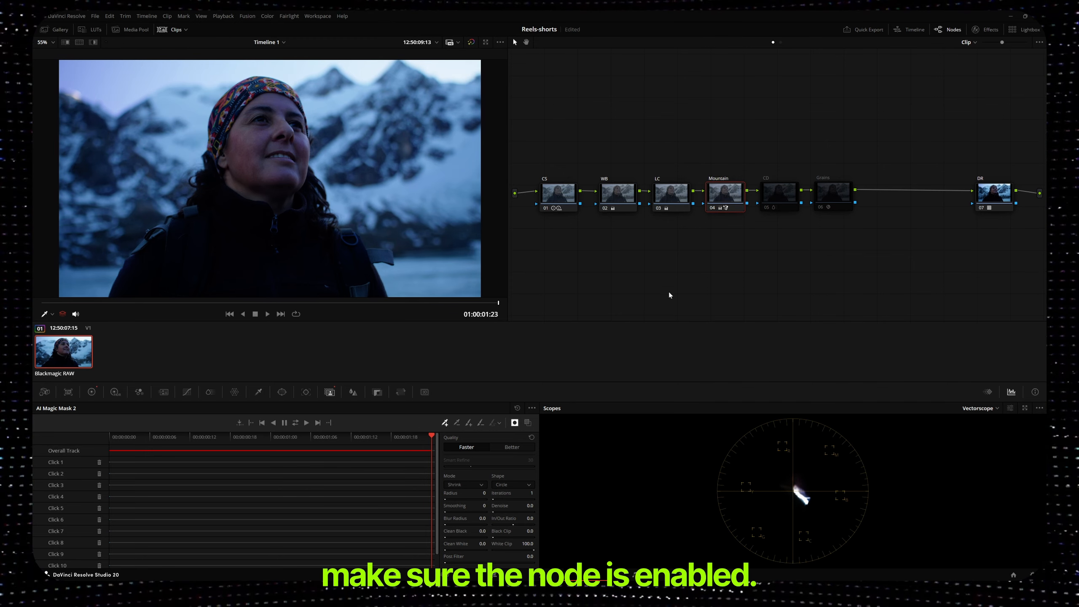
Step: Track the Magic Mask on the woman backward and forward through the clip, and invert the mask to exclude her
left_click(274, 422)
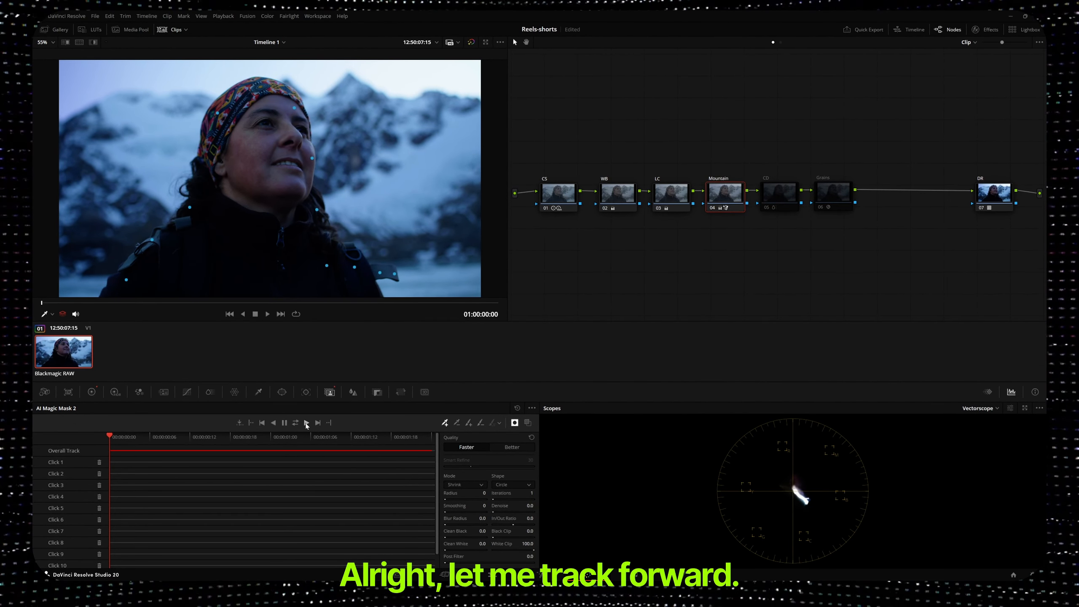
left_click(306, 423)
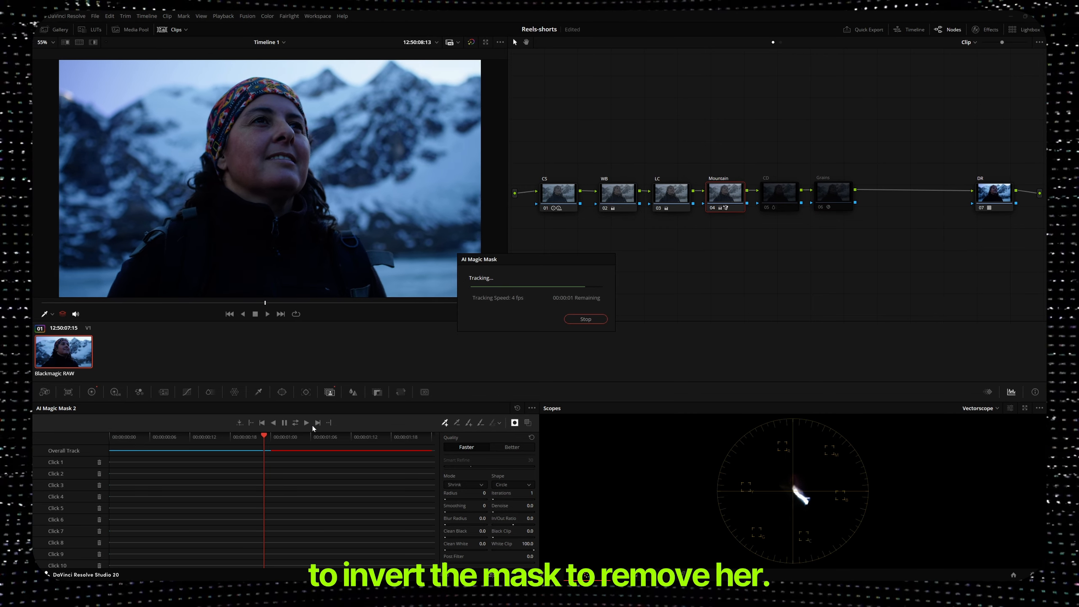
left_click(514, 423)
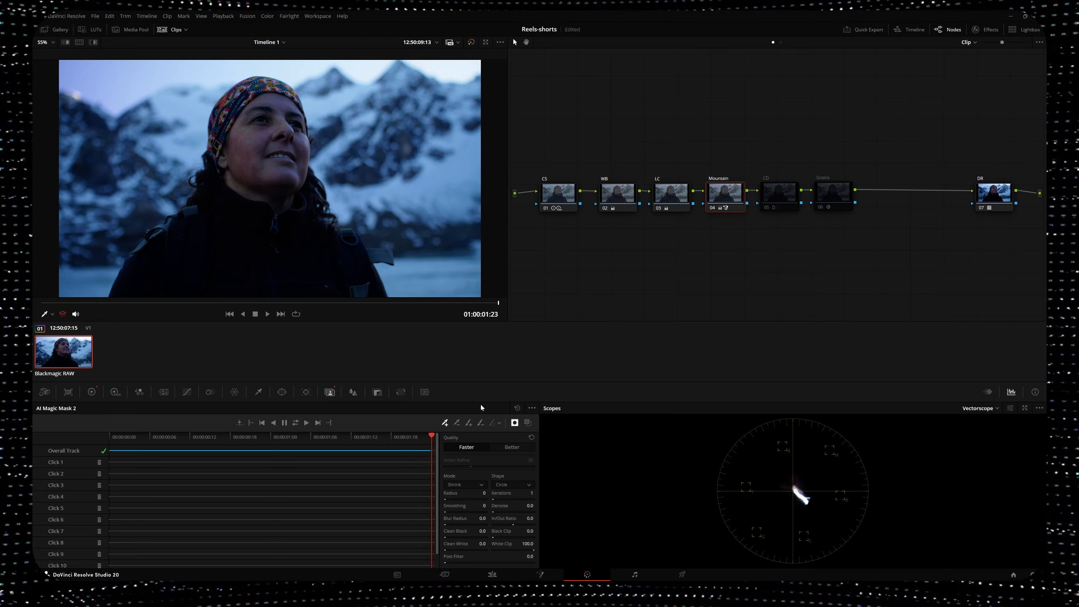
Step: Show the Mountain node's Primaries color wheels and compare the shot with that node off and on
left_click(92, 392)
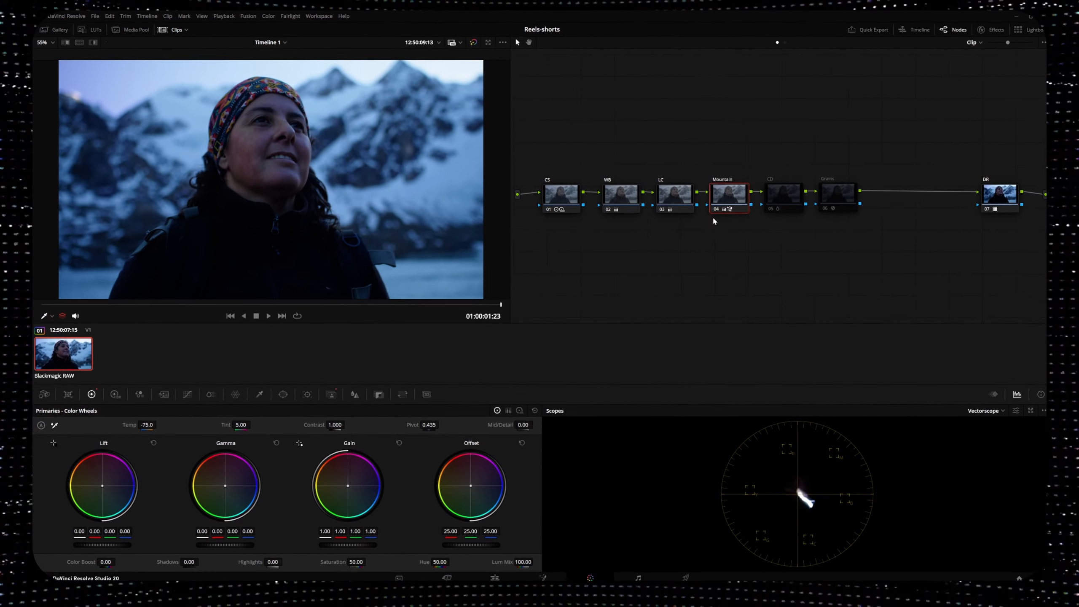
left_click(714, 212)
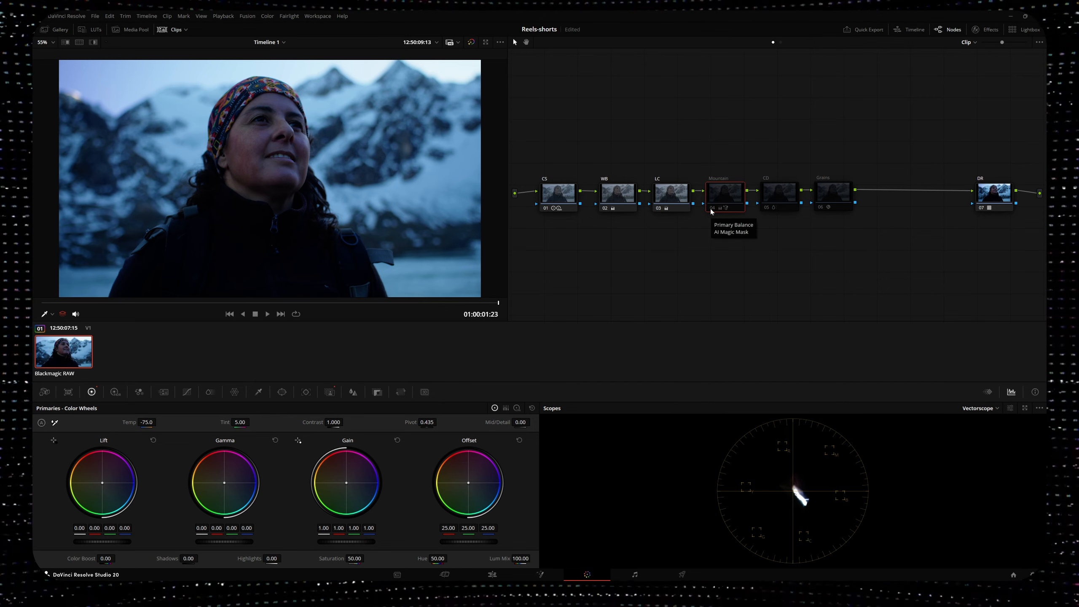
left_click(713, 209)
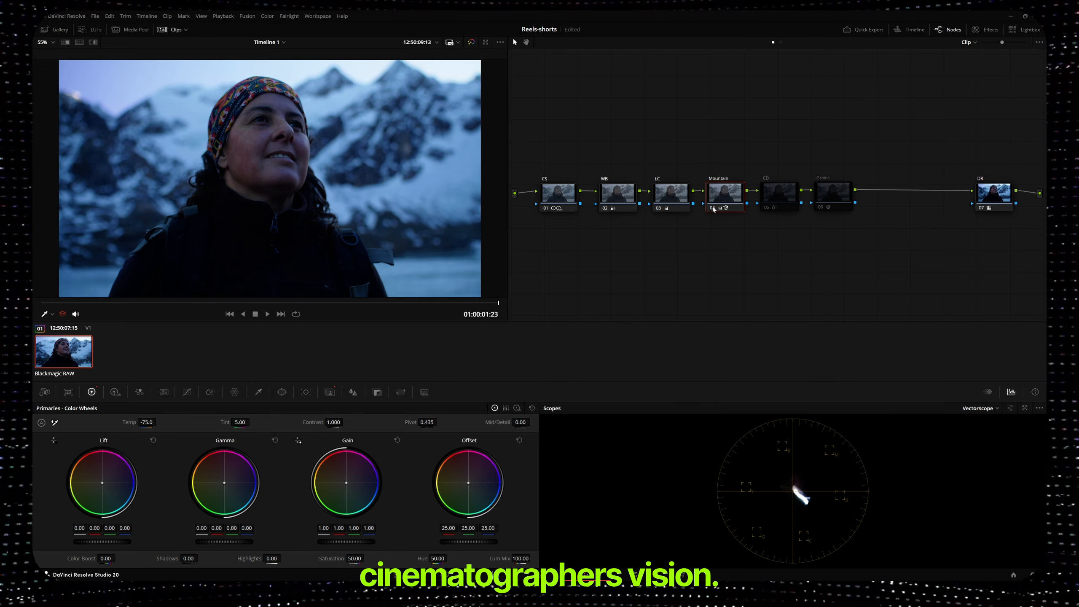
left_click(714, 209)
left_click(713, 208)
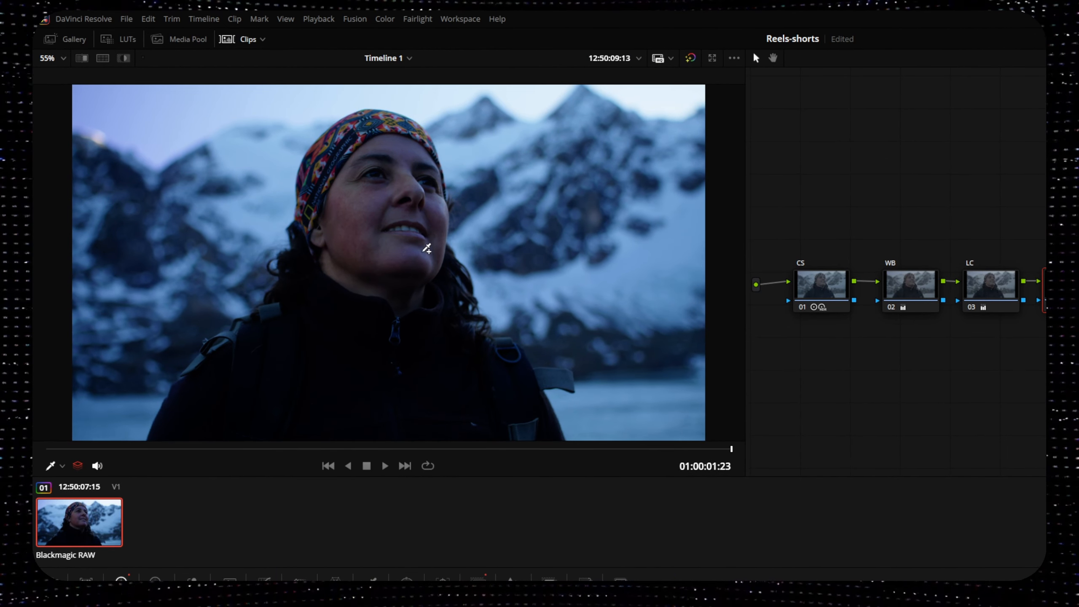
Step: Examine the tint in the highlights of her face at 200% viewer zoom, and compare the shot with the Mountain node off and on
left_click(51, 58)
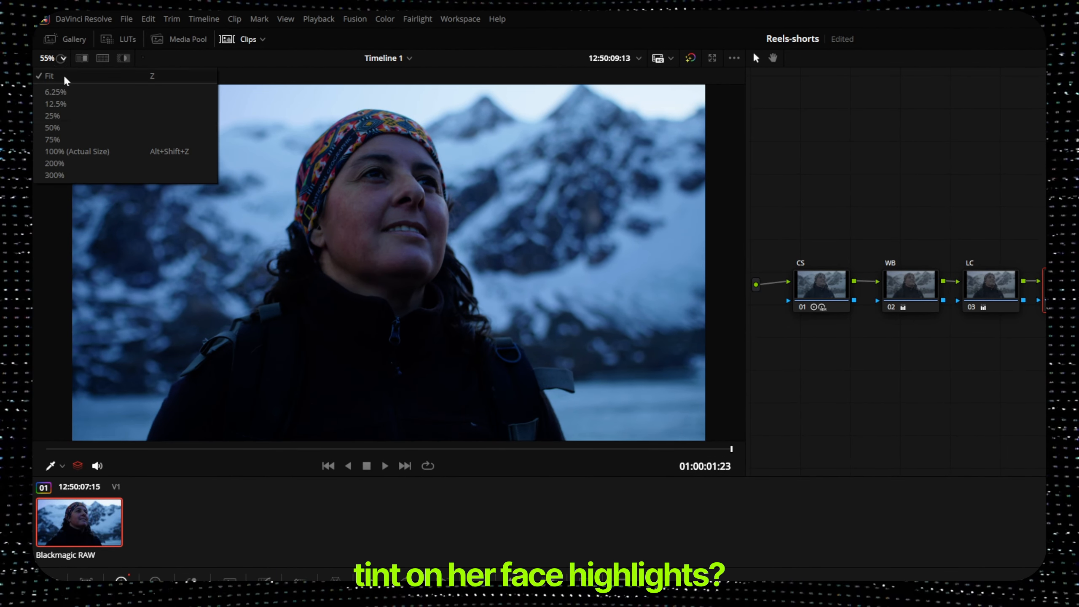
left_click(55, 160)
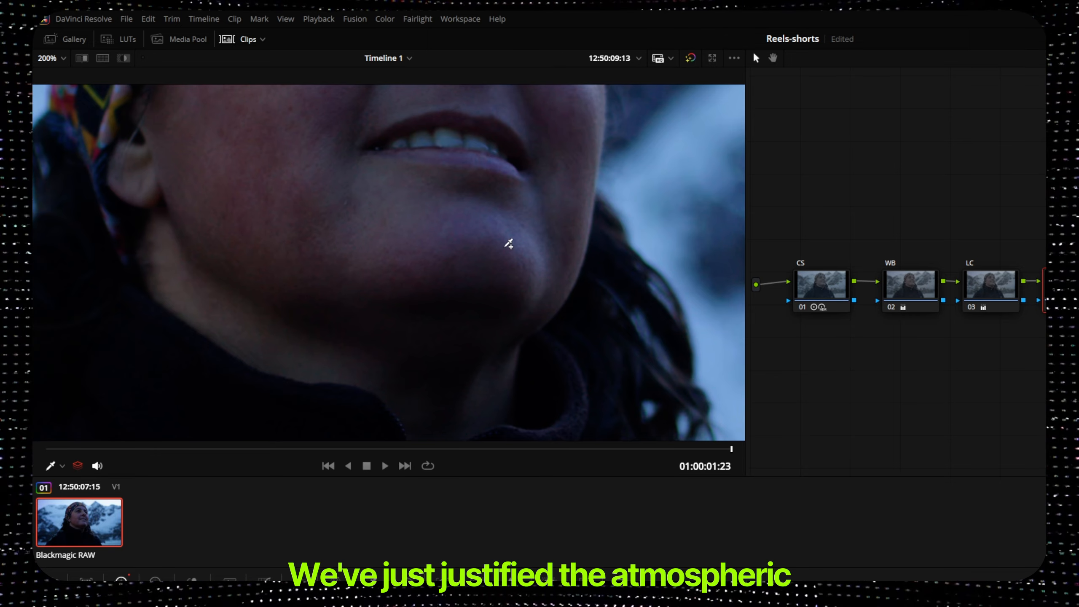
left_click(51, 57)
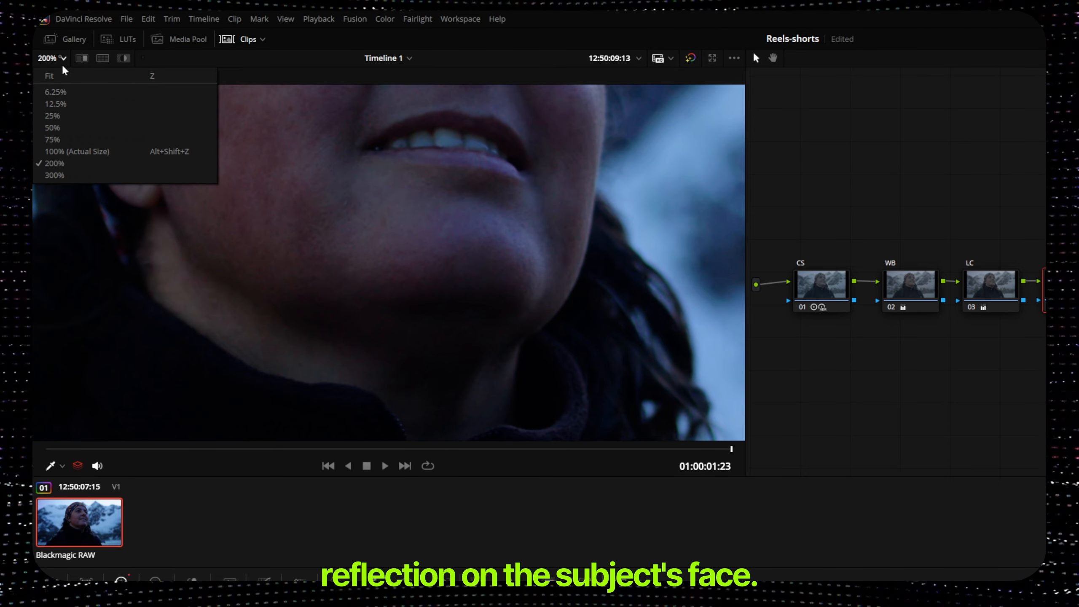
left_click(59, 149)
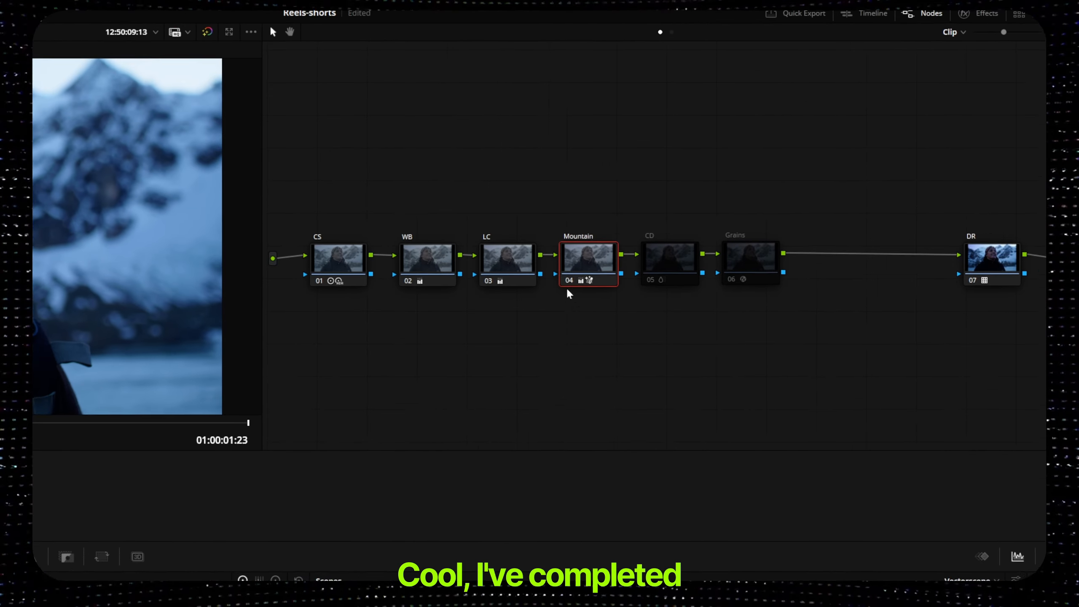
left_click(547, 294)
left_click(547, 294)
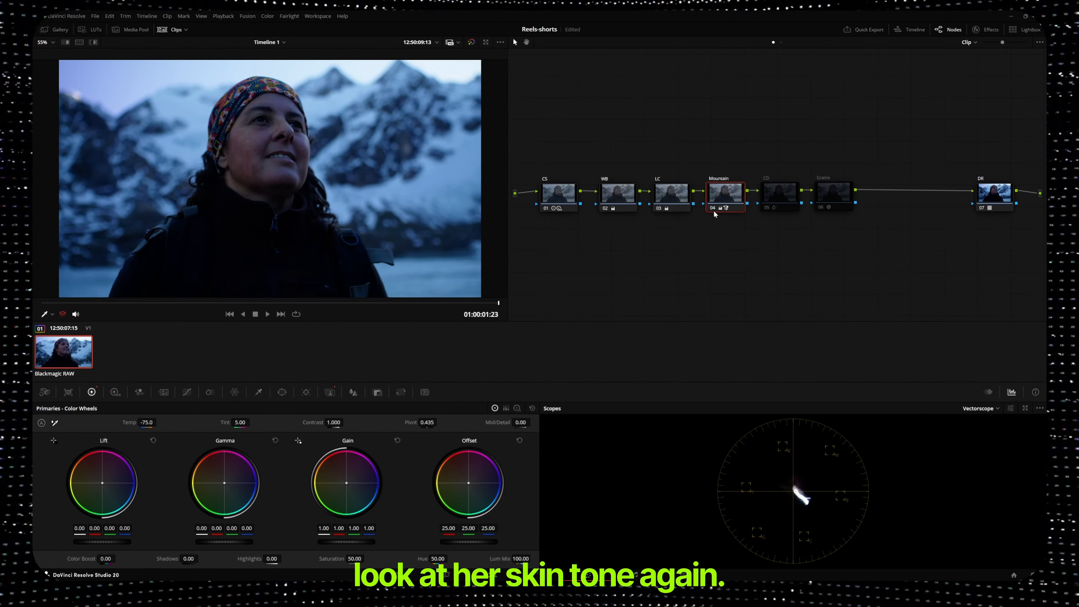
Step: Examine the skin tone of her cheek and chin at 200% and at 100% viewer zoom
left_click(46, 42)
left_click(48, 112)
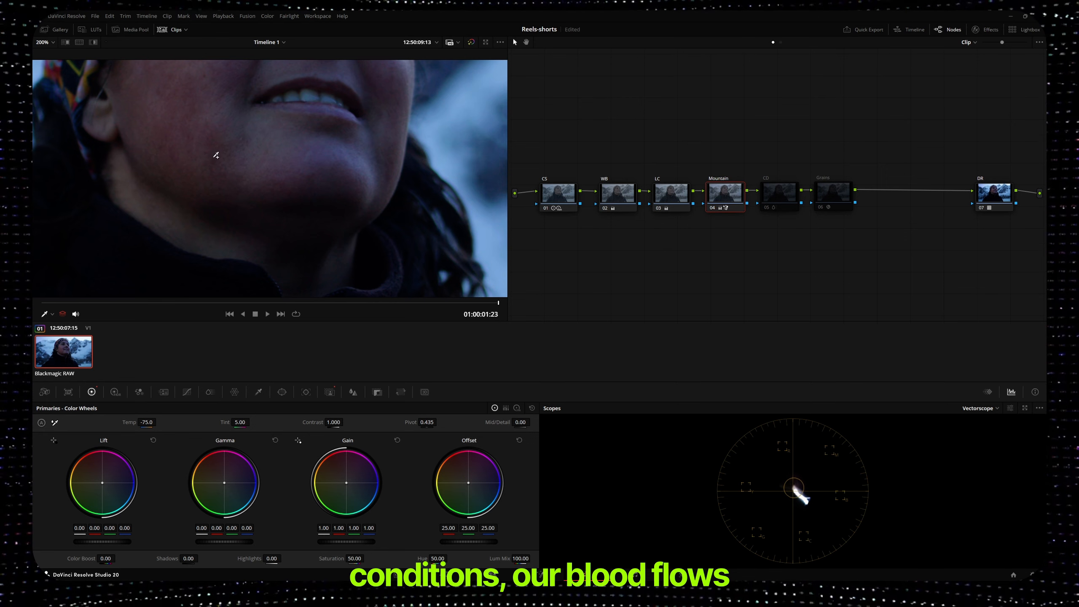
left_click(45, 42)
left_click(48, 94)
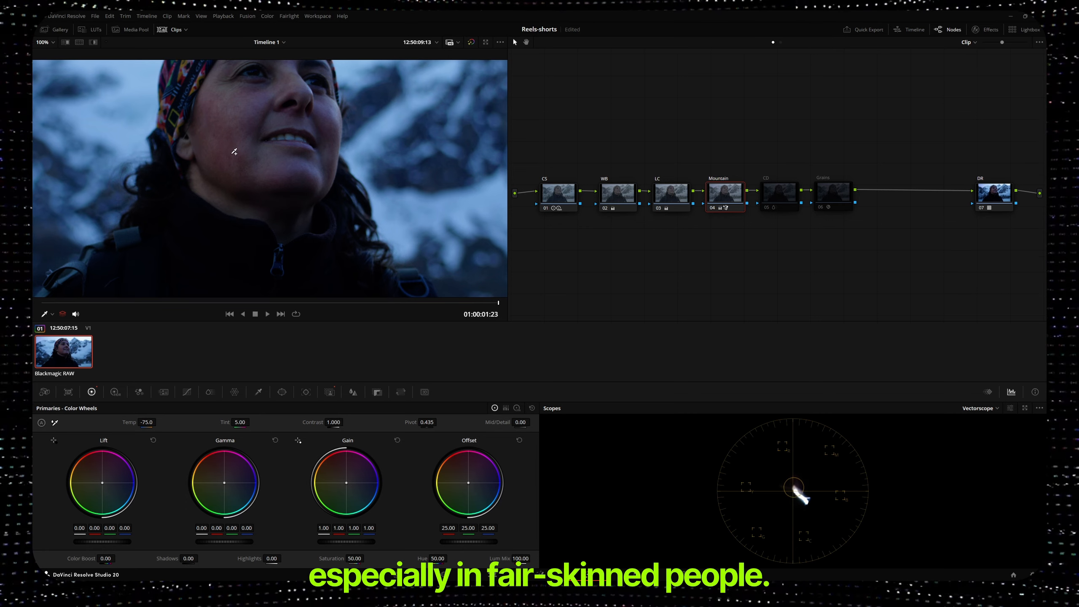
Step: Enable the CD node, with its ColorSlice settings shown
left_click(779, 194)
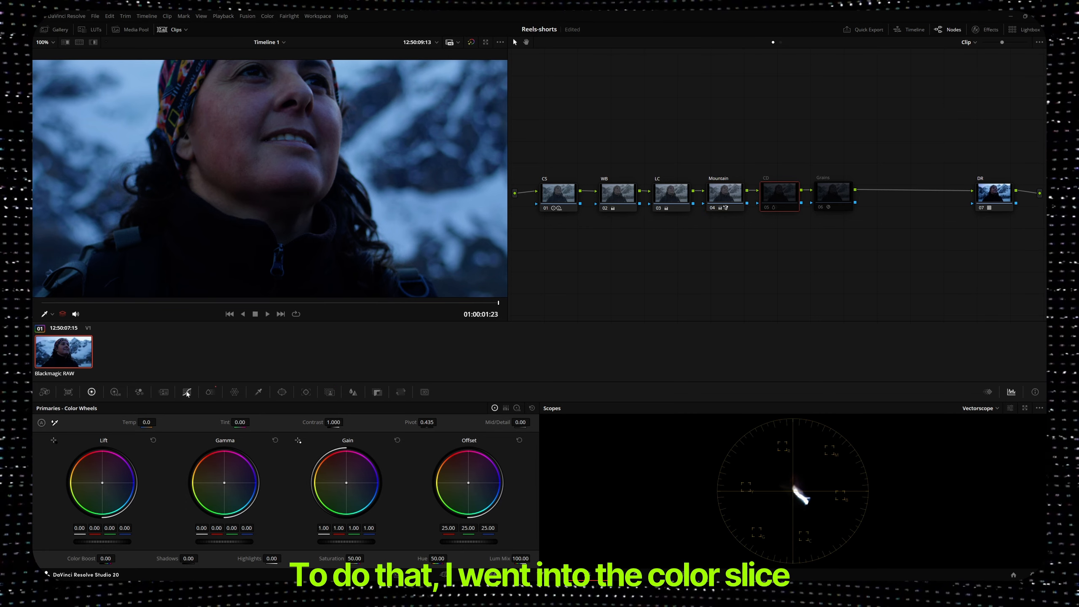
left_click(210, 392)
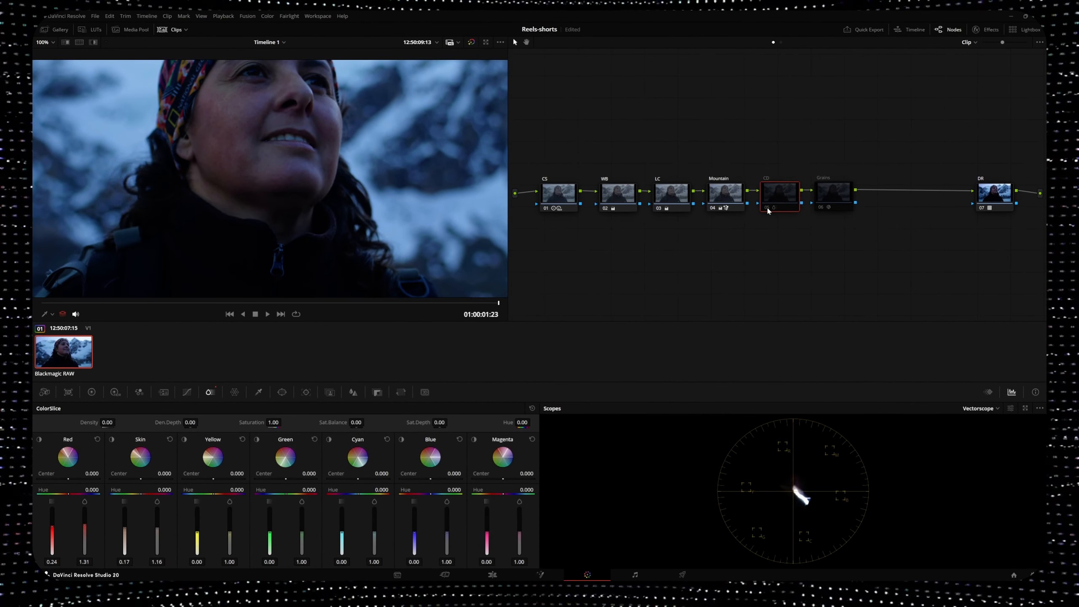
left_click(767, 208)
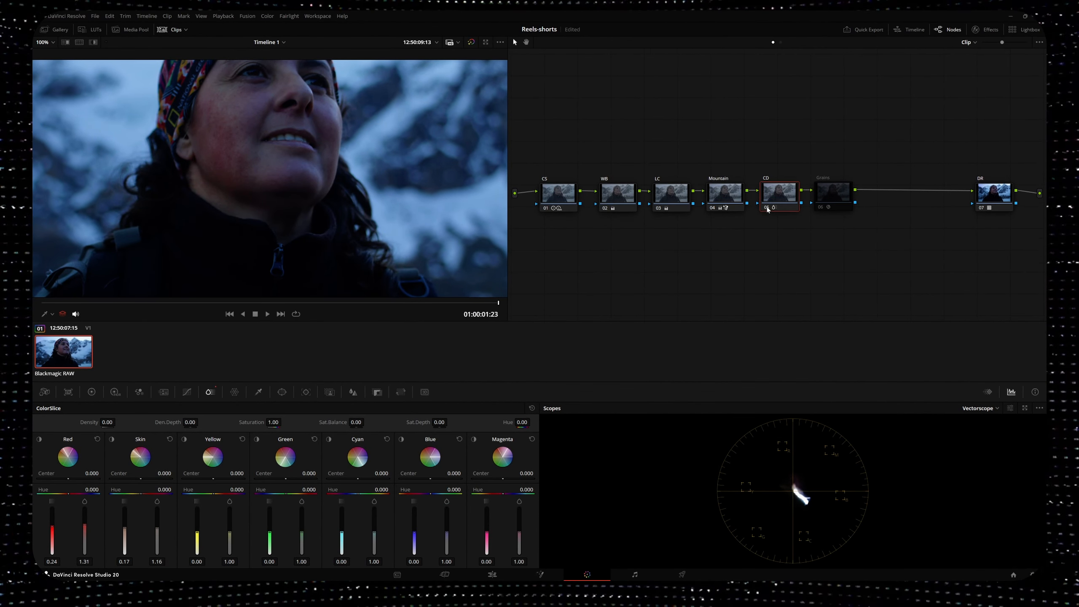
Step: Compare her skin color density at 200% viewer zoom with the CD node off and on
left_click(47, 42)
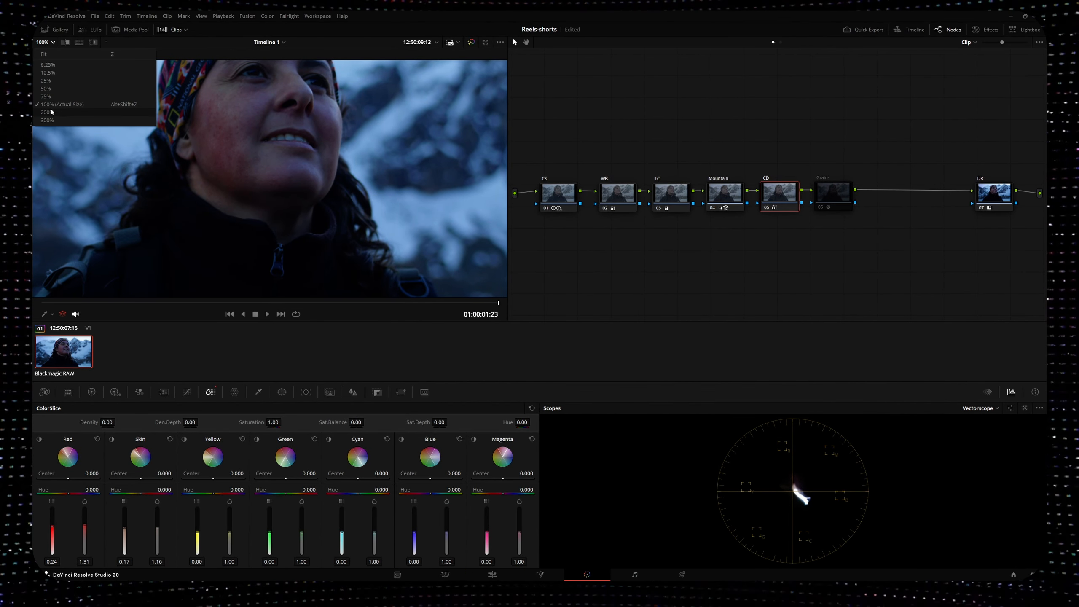
left_click(50, 112)
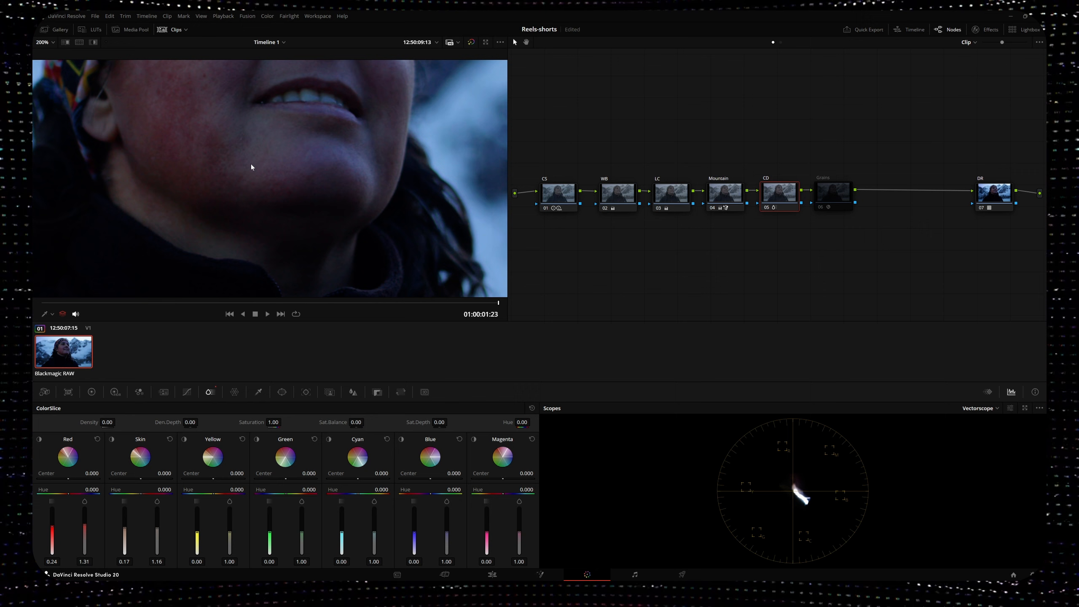
left_click(767, 208)
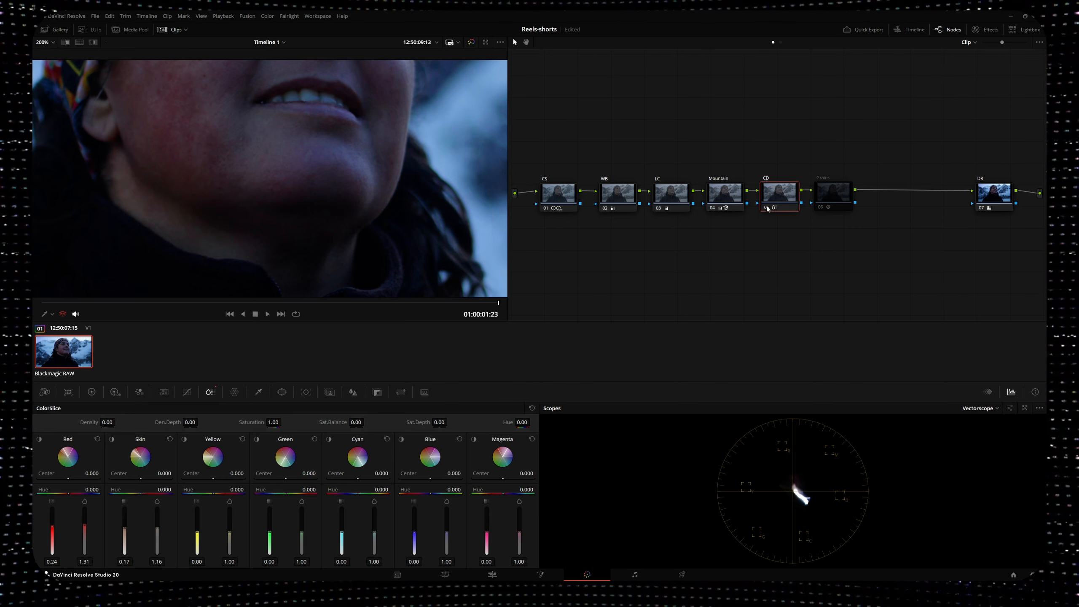
left_click(767, 208)
left_click(767, 208)
key("shift+z")
Step: Enable the Grains node and compare the film grain on her chin at 300% viewer zoom with the node off and on
left_click(832, 195)
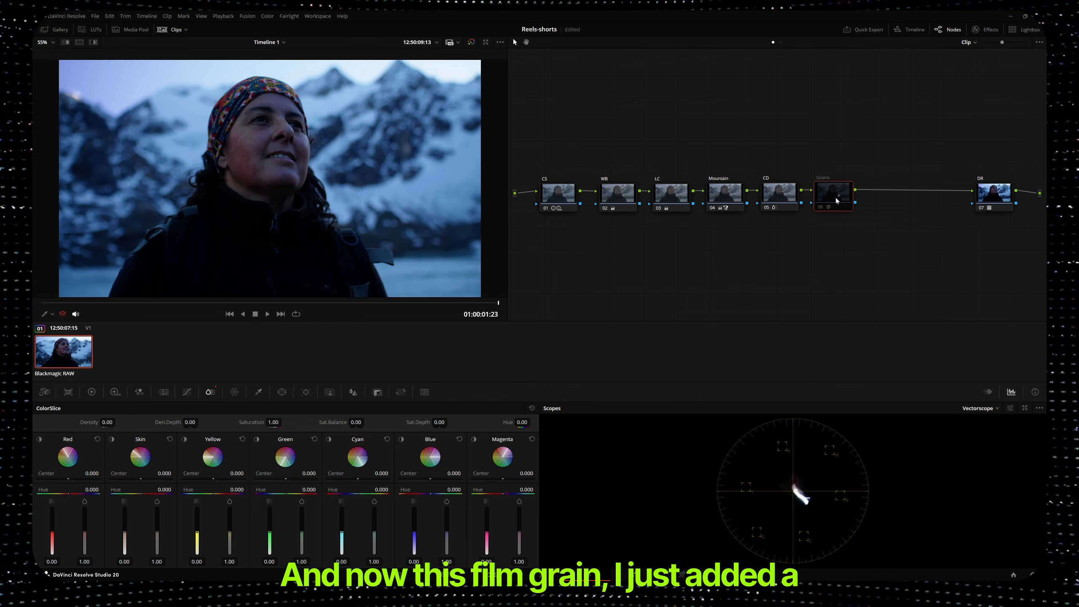
left_click(820, 208)
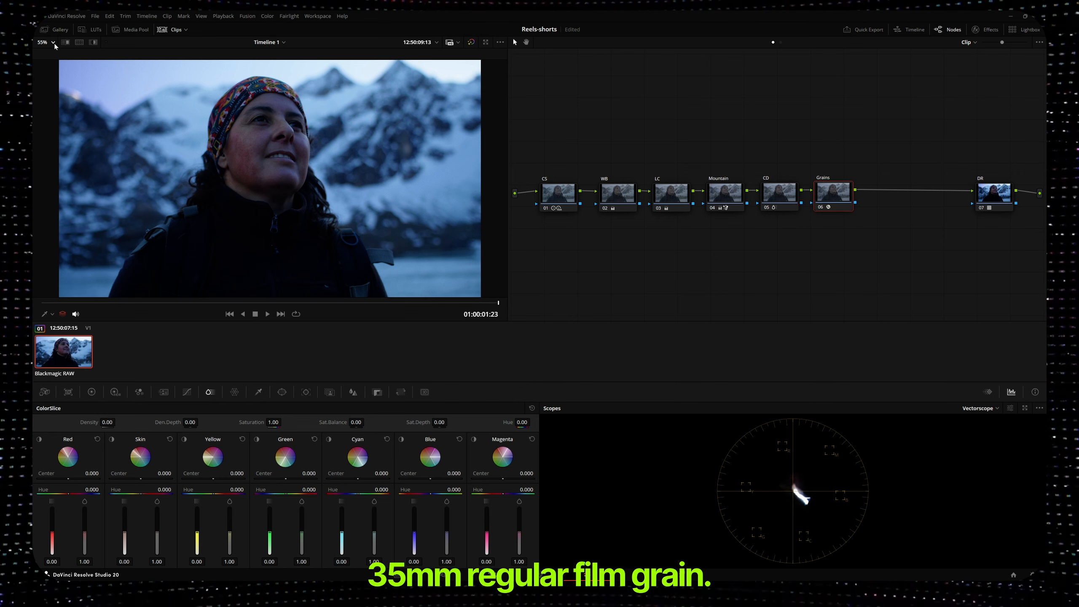
left_click(53, 42)
left_click(45, 100)
left_click(820, 208)
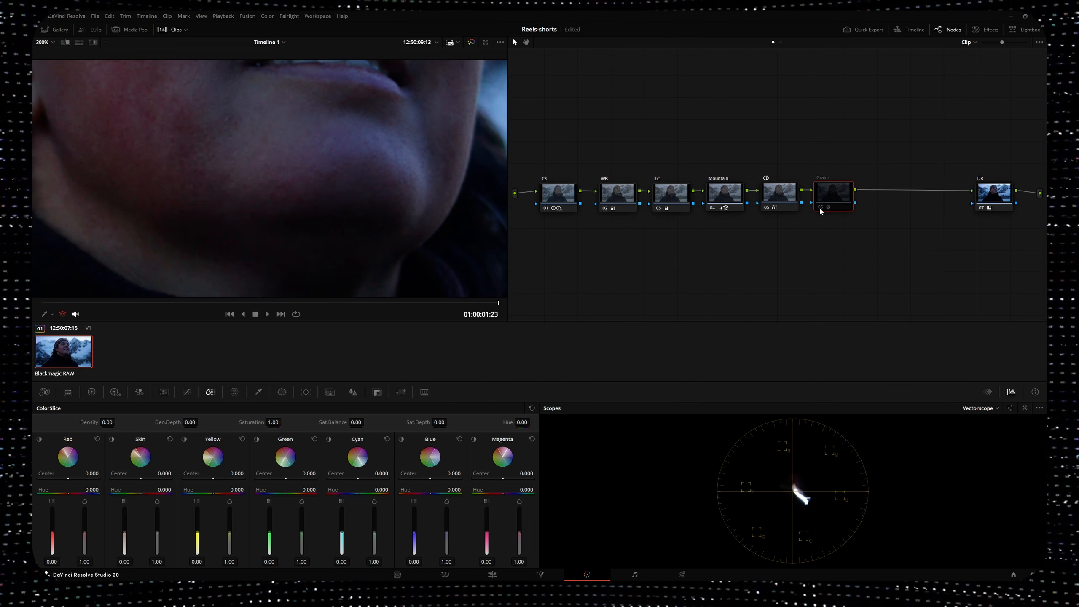
left_click(820, 208)
left_click(820, 208)
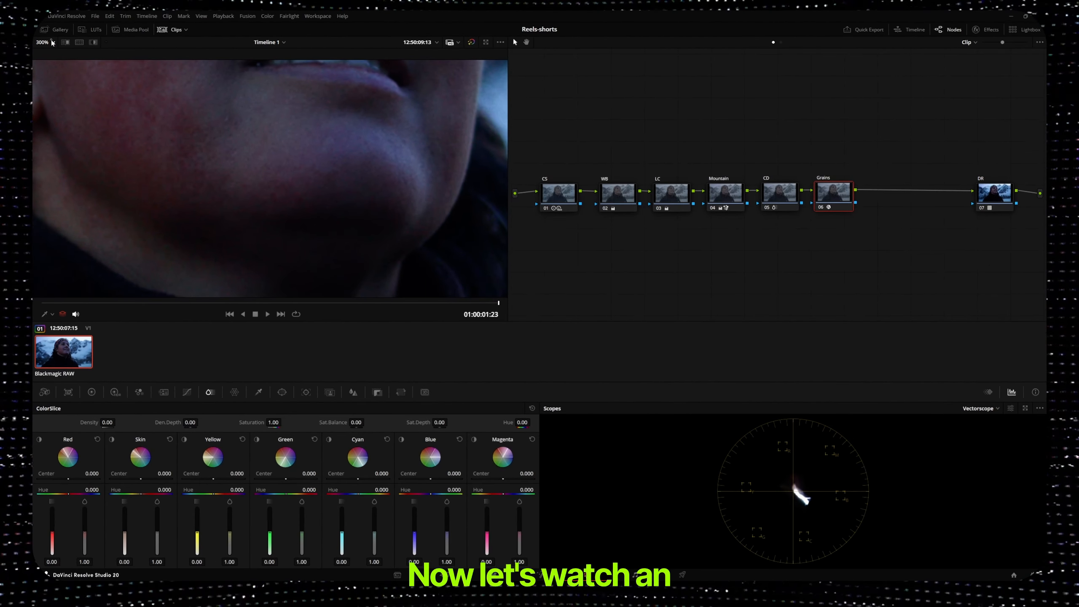
key("shift+z")
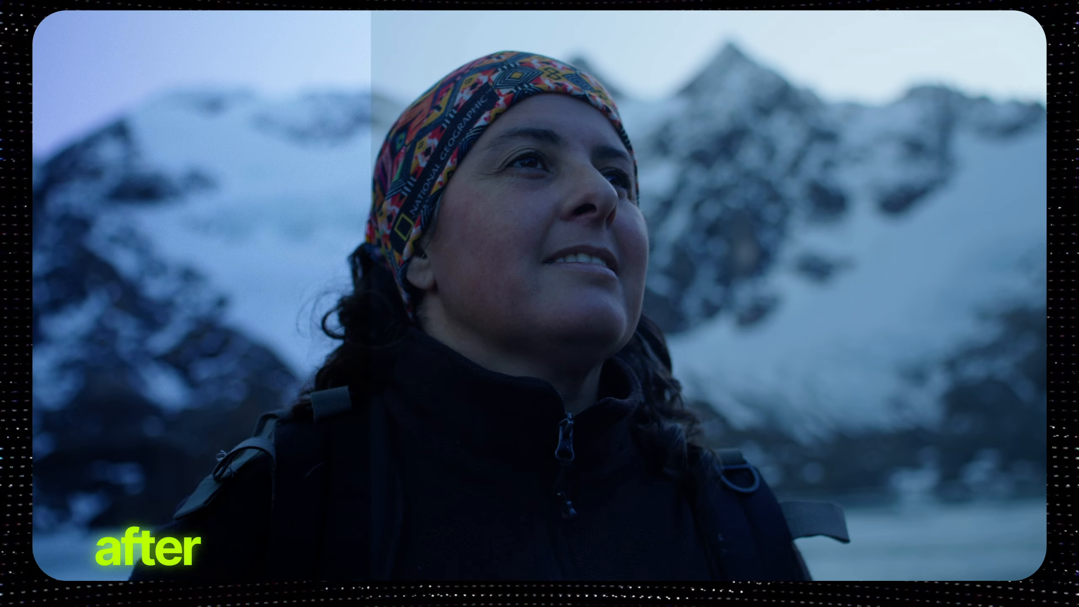